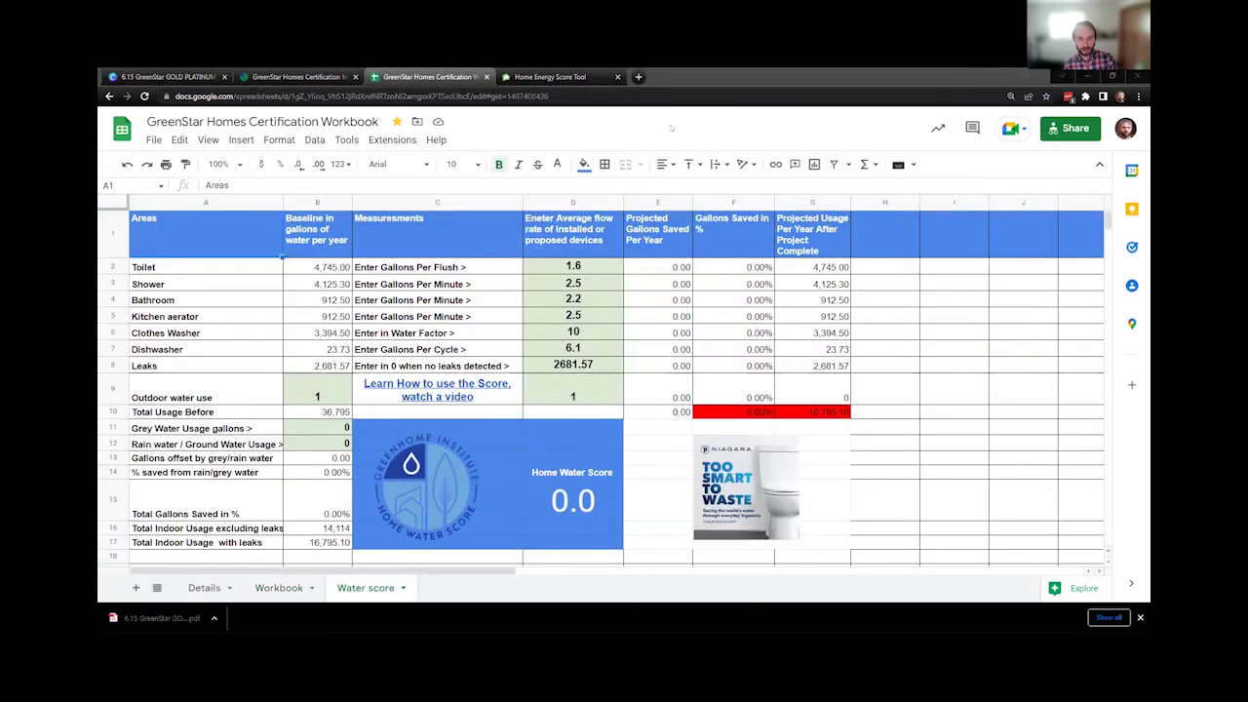
Step: Set the toilet's proposed flow rate to 0.8 gallons per flush in the water score sheet
drag(572, 266, 599, 363)
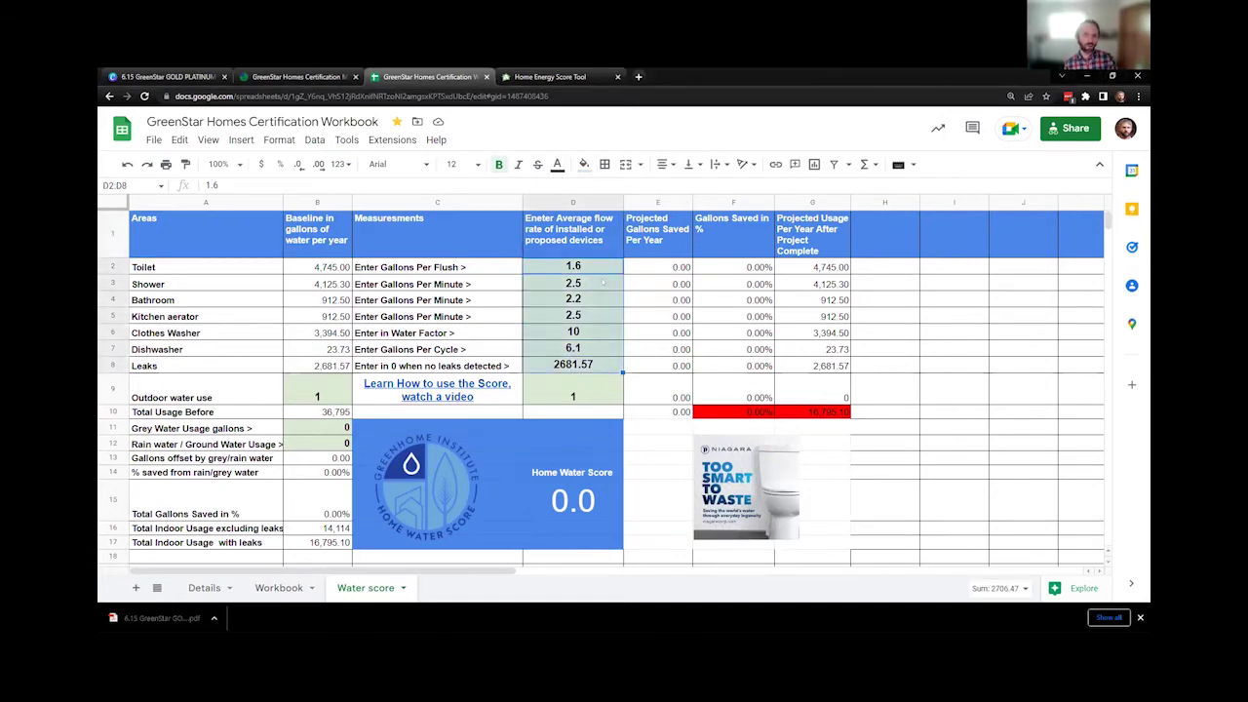
drag(572, 299, 583, 314)
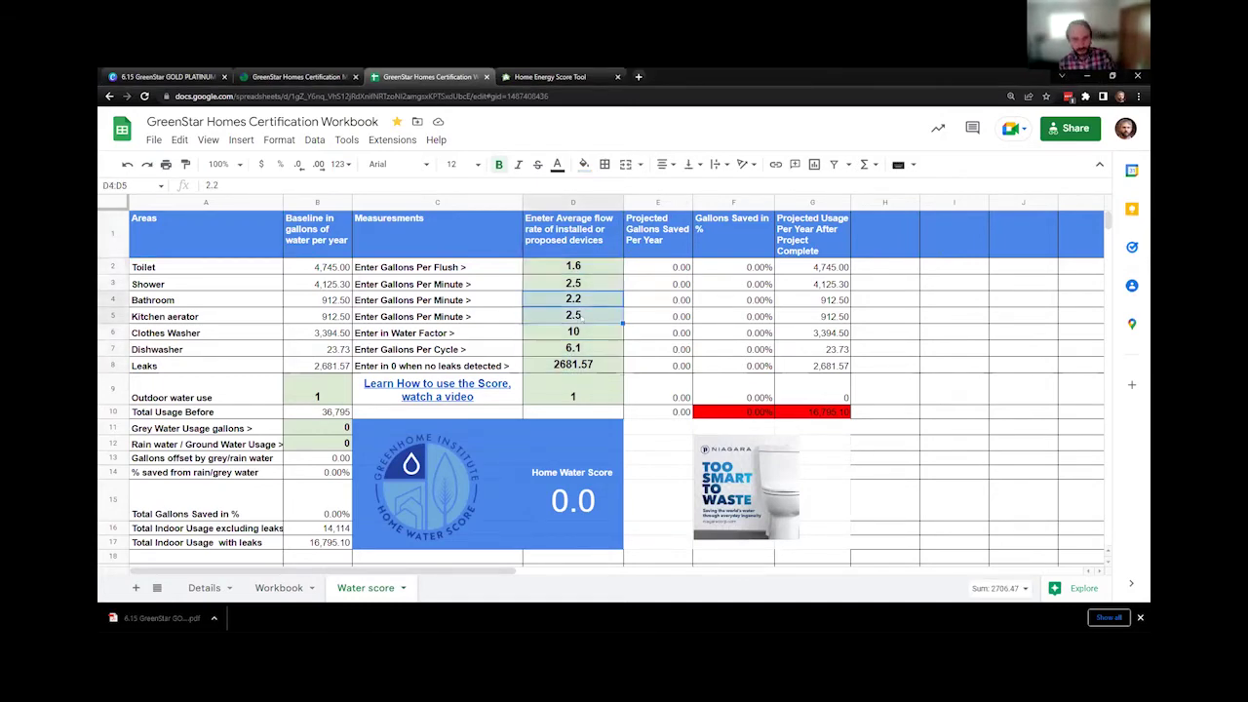
click(591, 274)
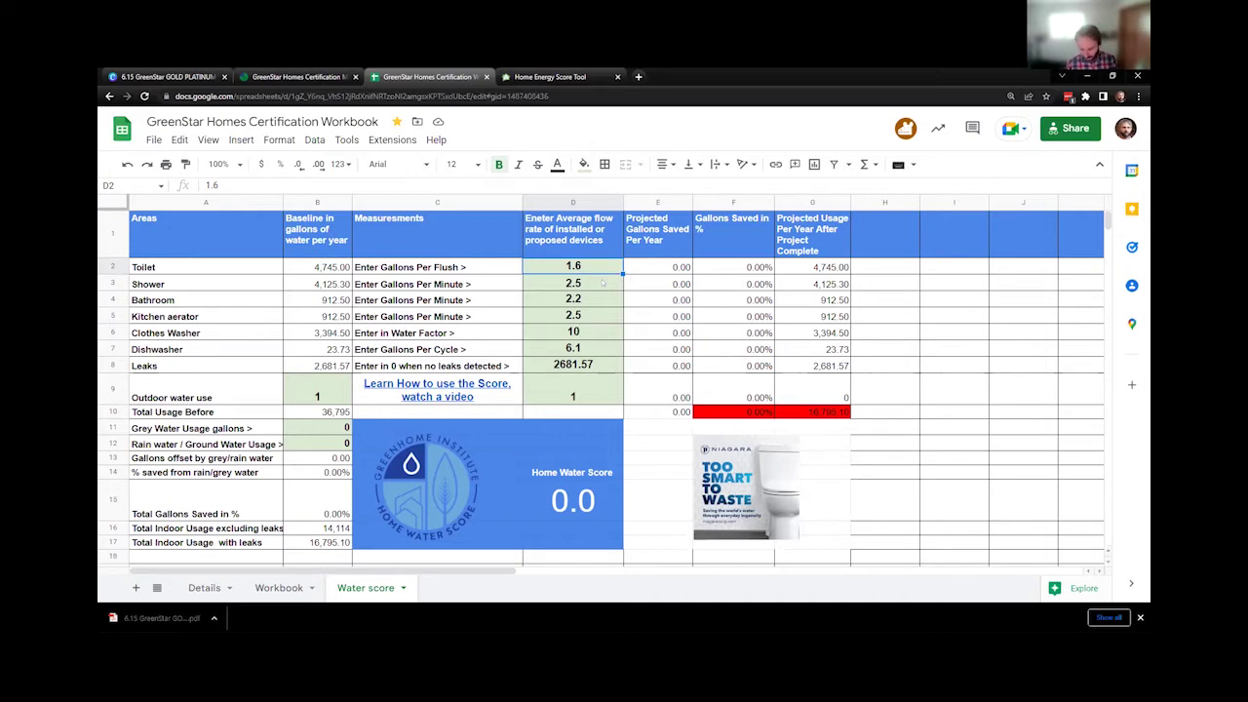
key(BackSpace)
text(.8)
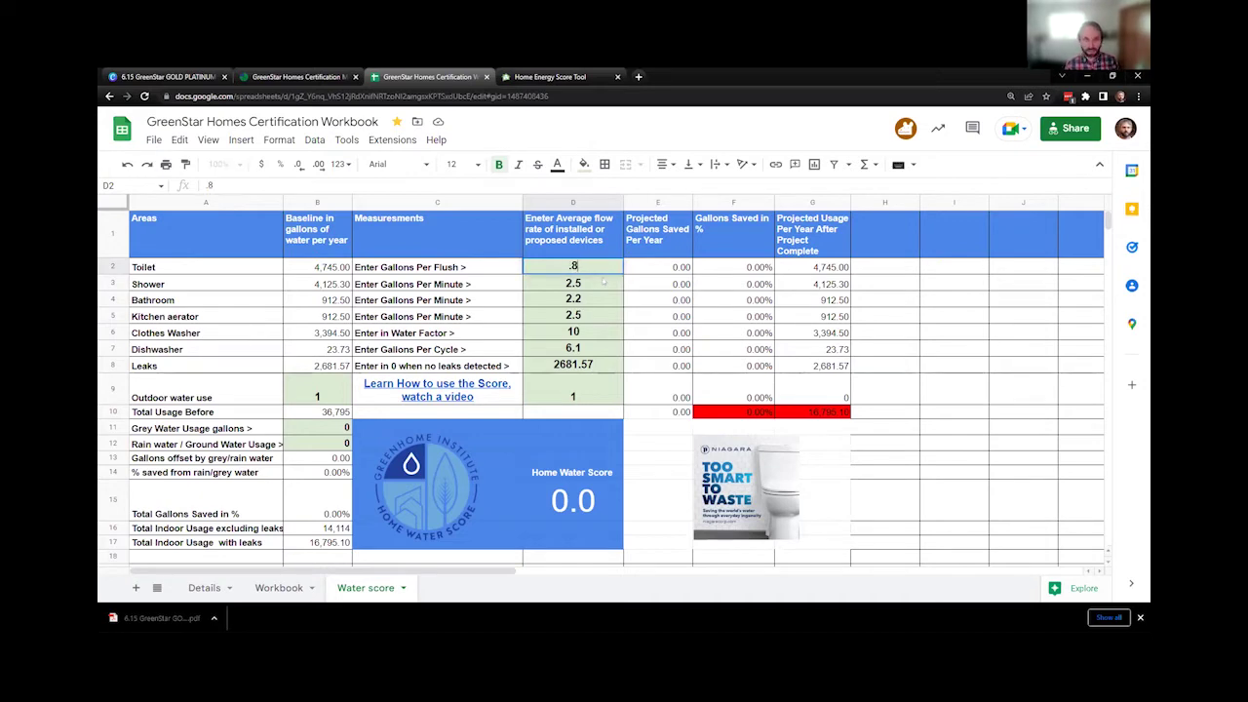
key(Return)
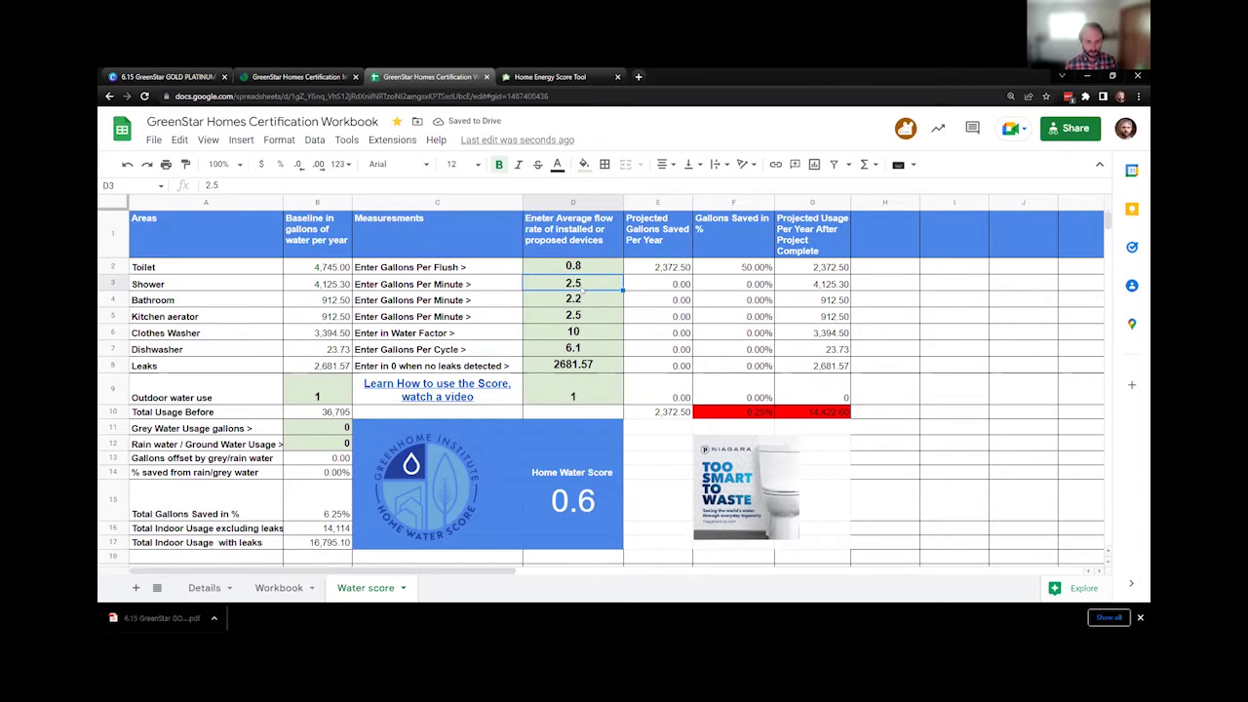
Step: Set the proposed flow rates to 1.25 gallons per minute for the shower and 0.5 for the bathroom
text(1.2)
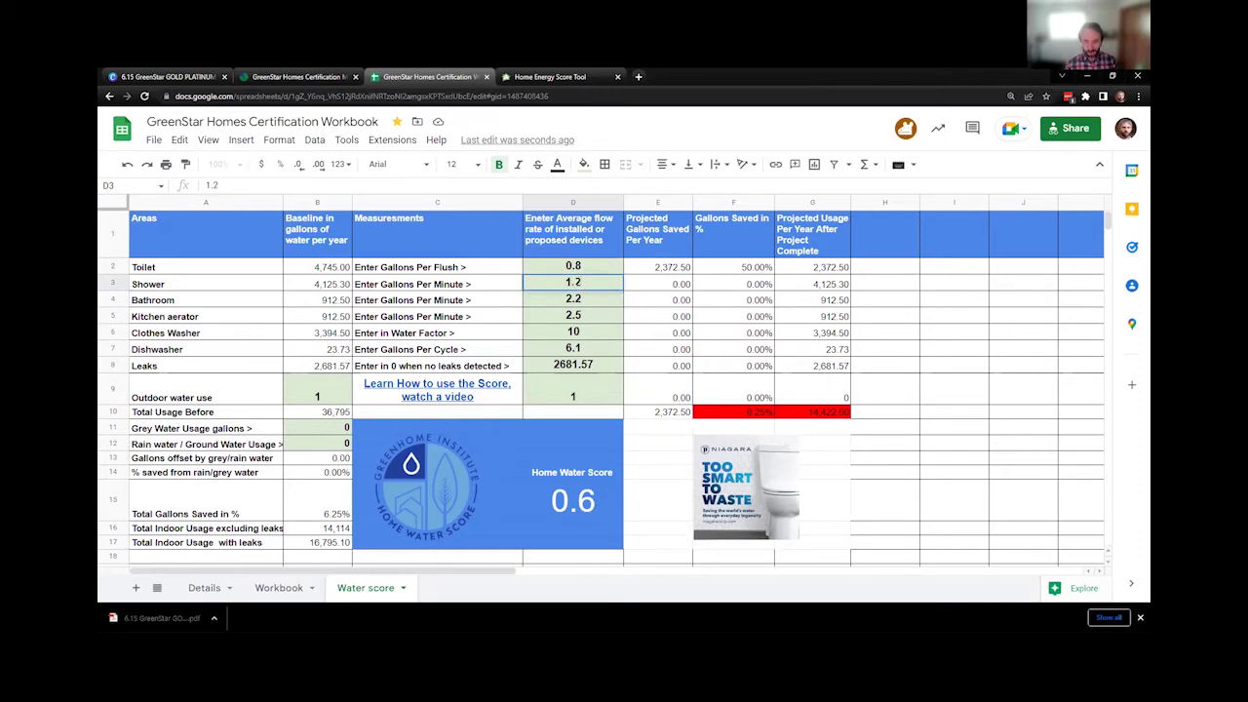
text(6)
key(BackSpace)
text(7)
key(BackSpace)
text(5)
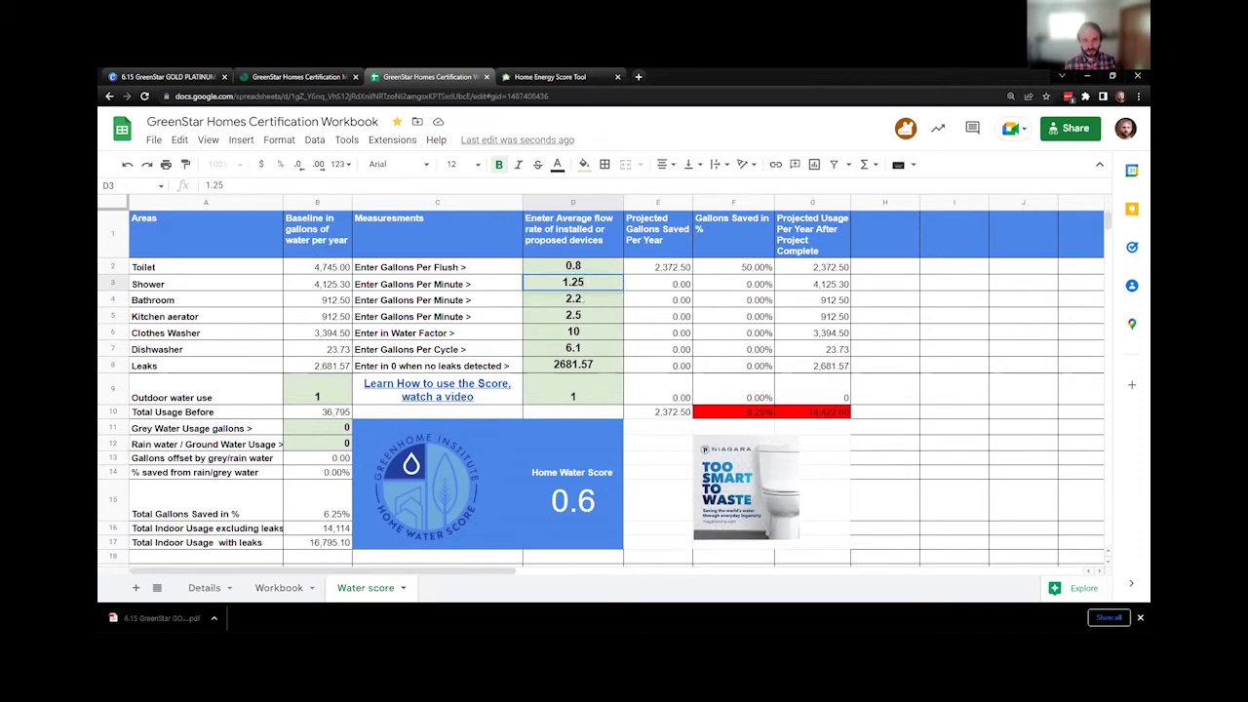
key(Return)
text(0.5)
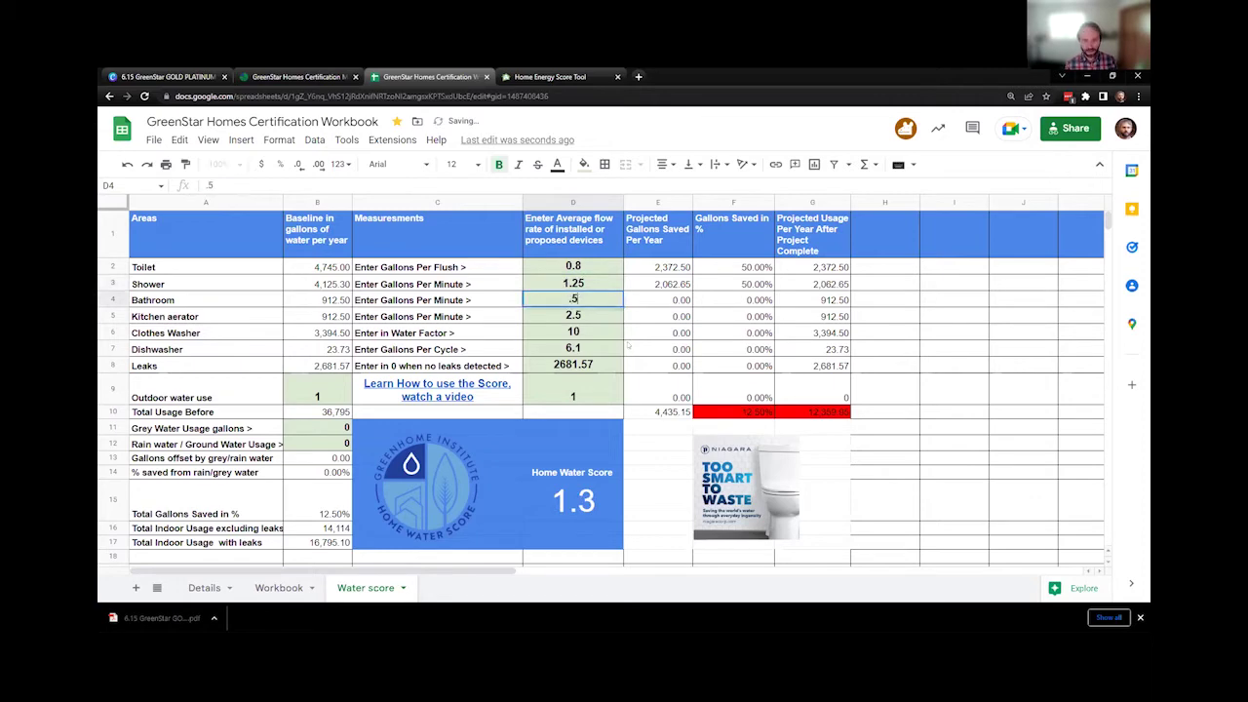
key(Return)
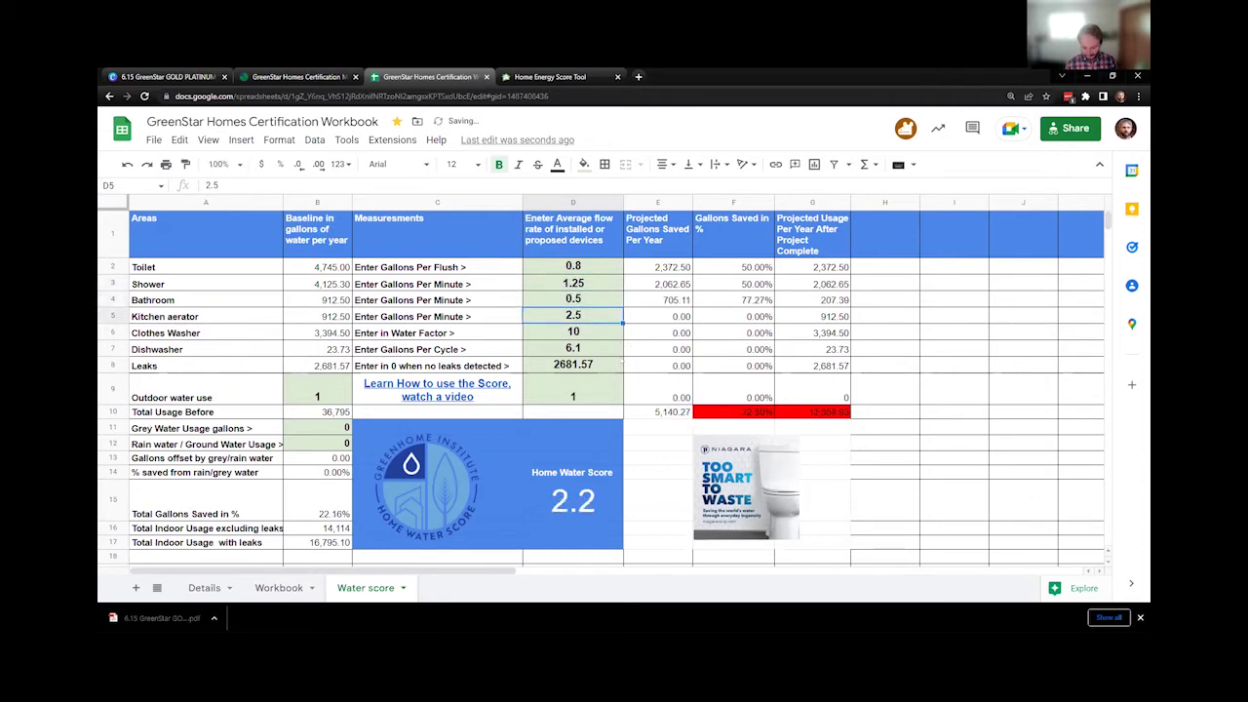
Step: Set the kitchen aerator to 1.5 gallons per minute and the clothes washer's water factor to 5
text(1.5)
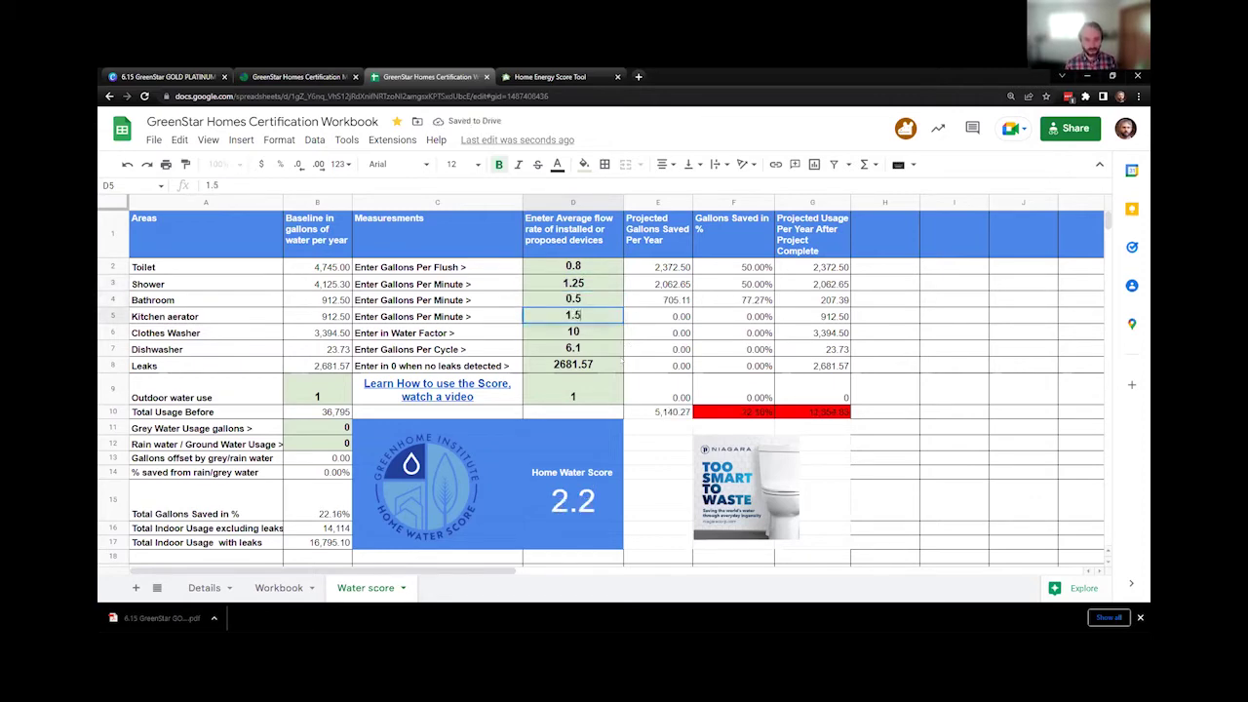
key(Return)
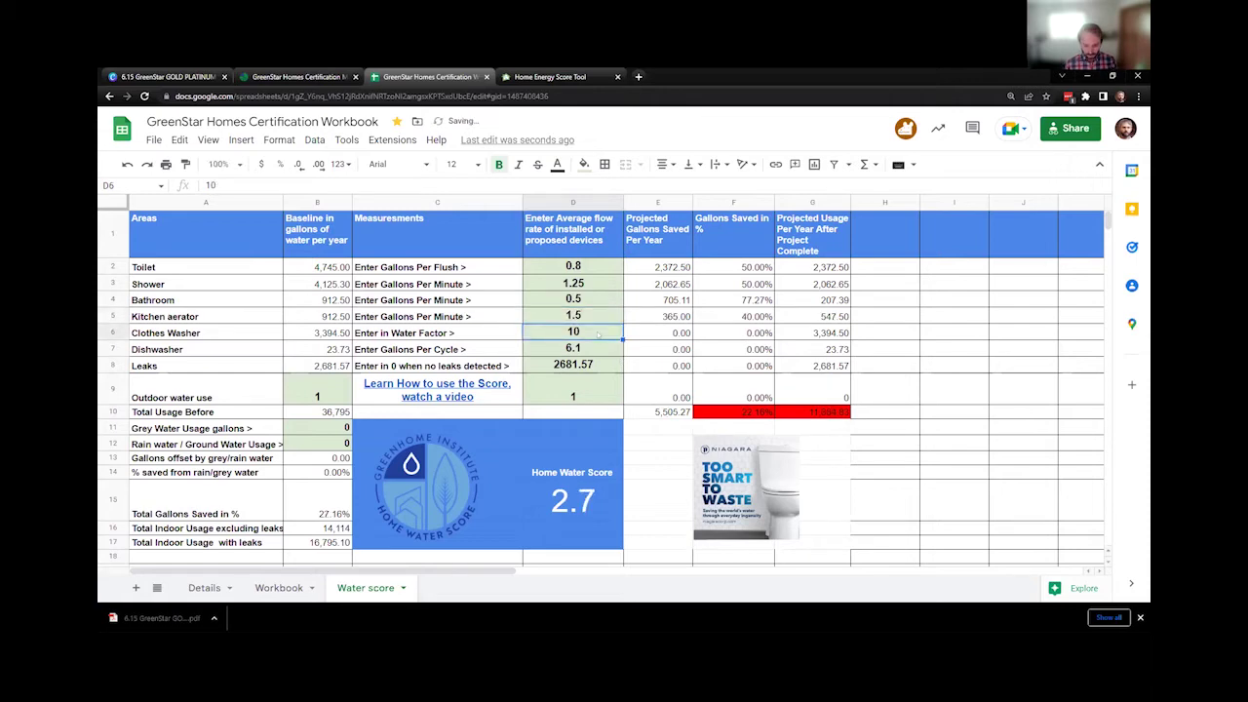
text(5)
key(Return)
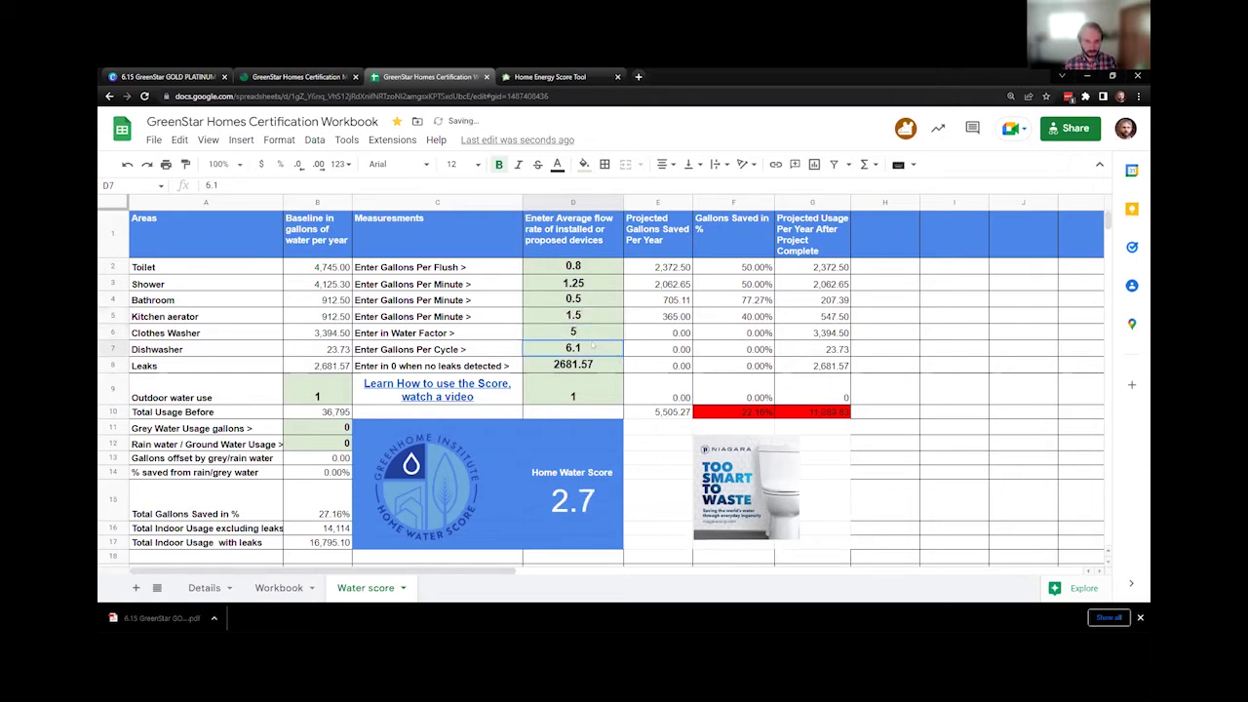
Step: Set the dishwasher to 3 gallons per cycle and the leaks value to 0
text(3)
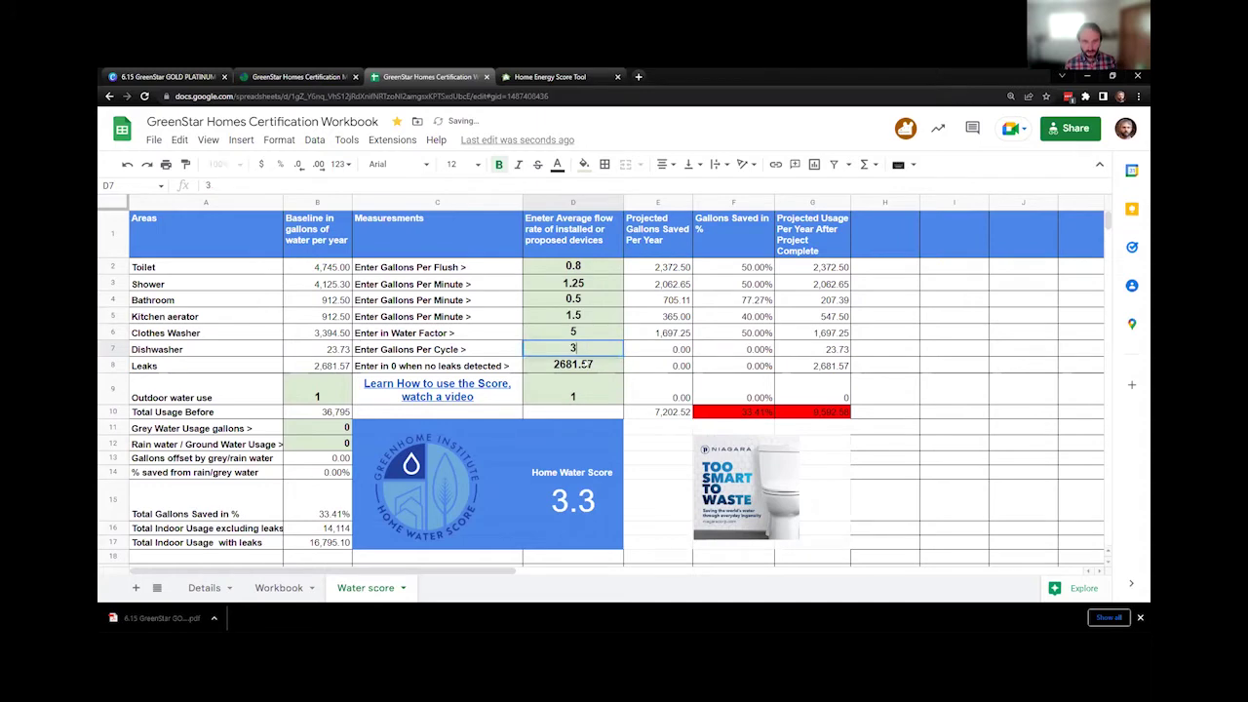
key(Return)
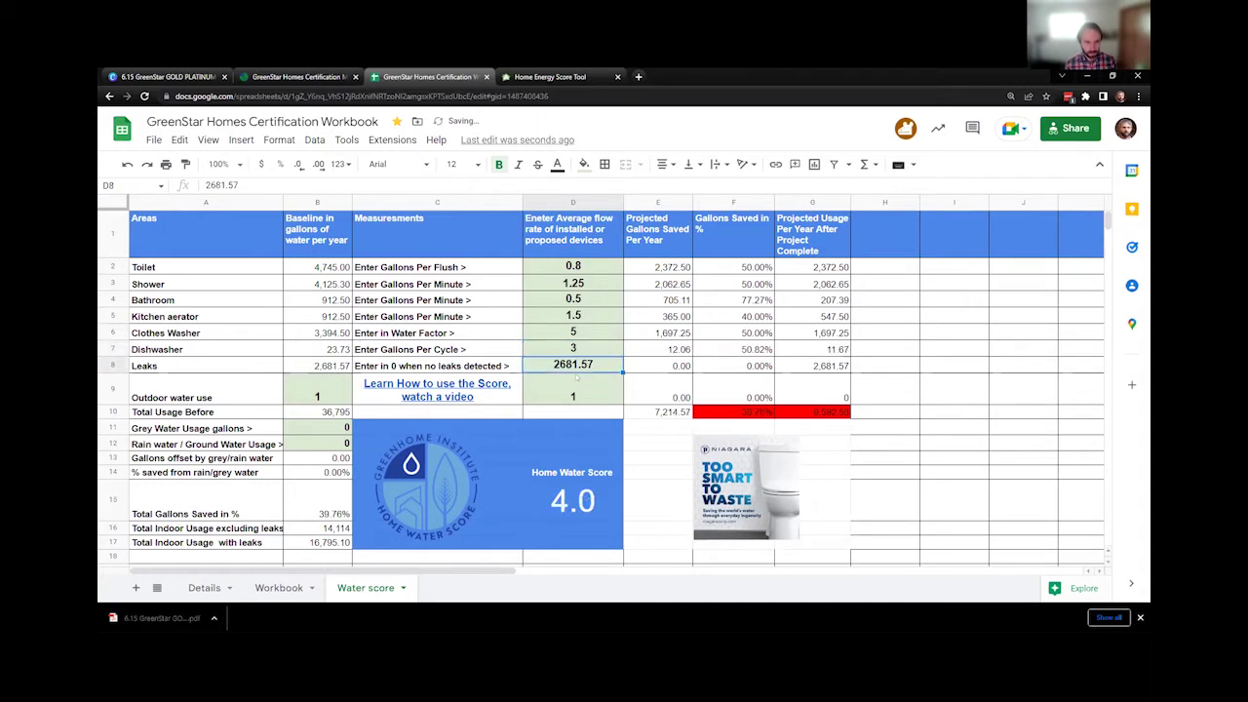
text(0)
click(604, 334)
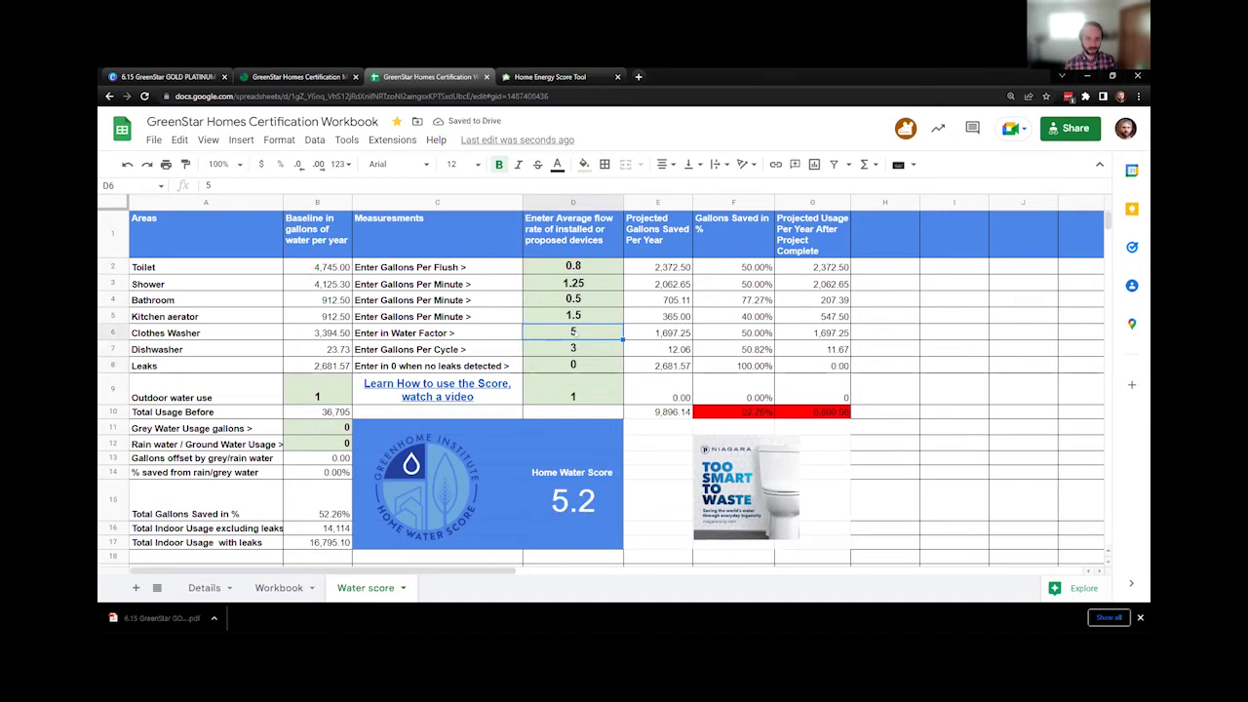
Step: Try a shower flow rate of 2.5 gallons per minute, and undo that change
click(112, 389)
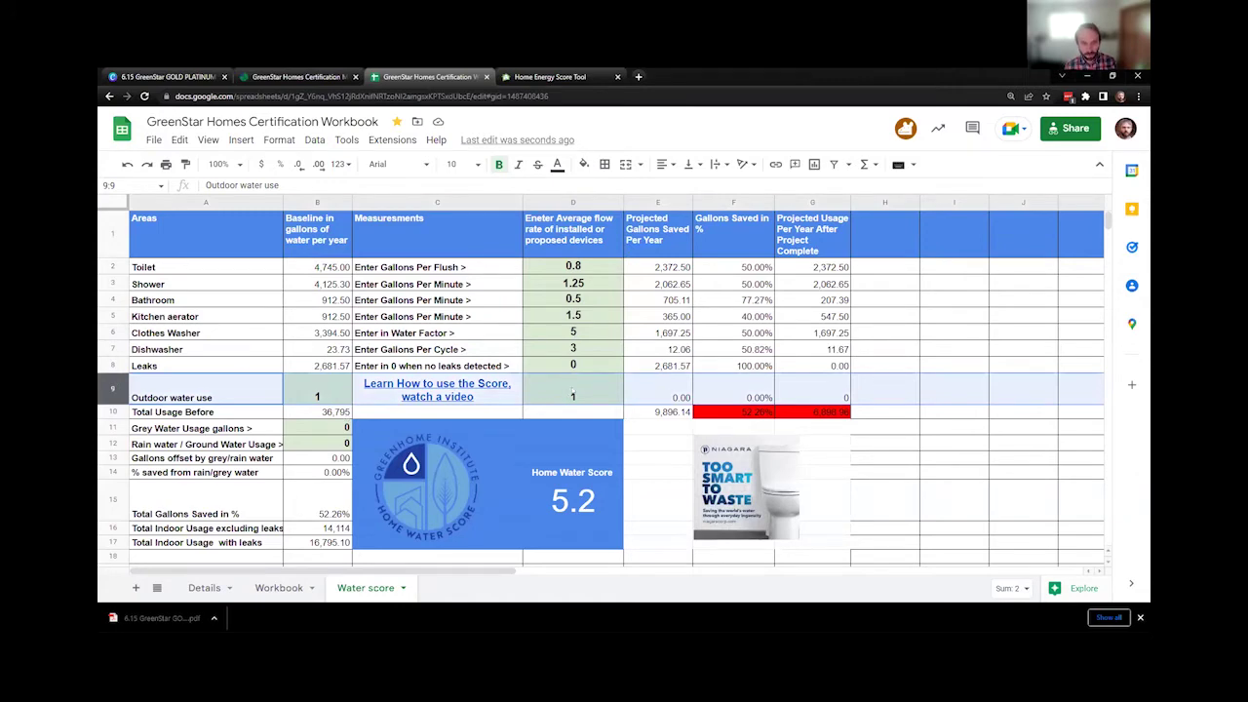
click(591, 305)
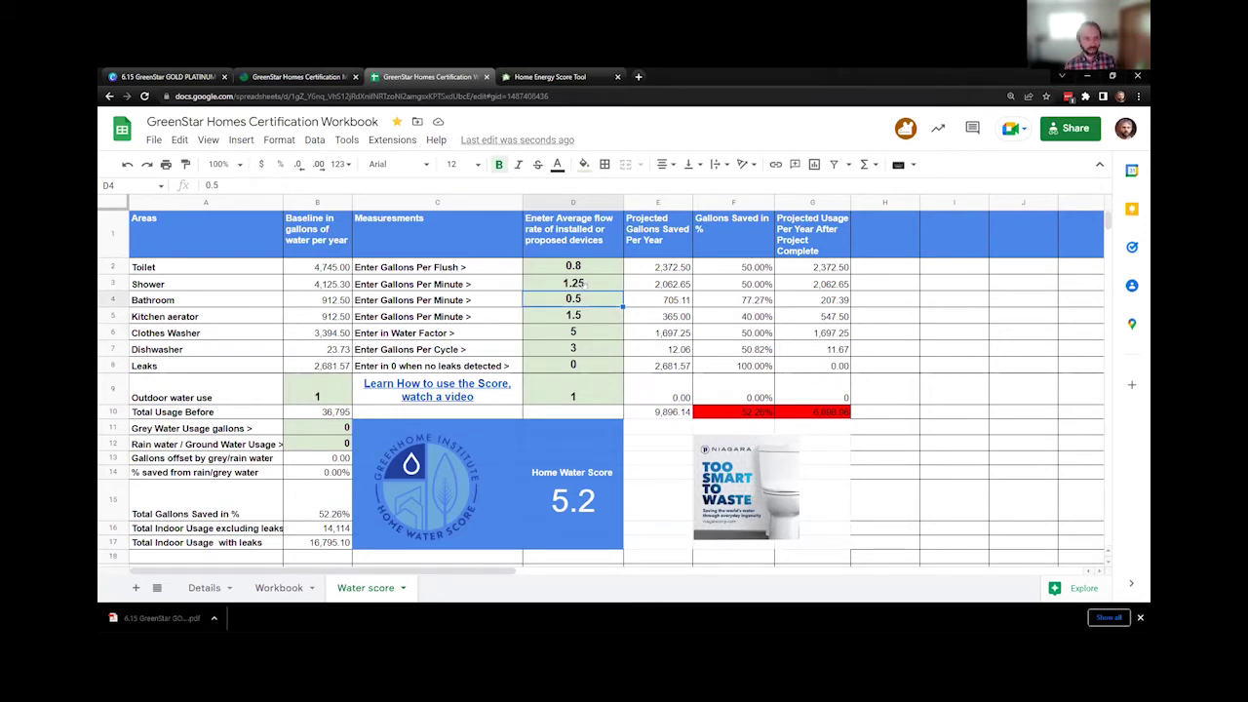
click(585, 282)
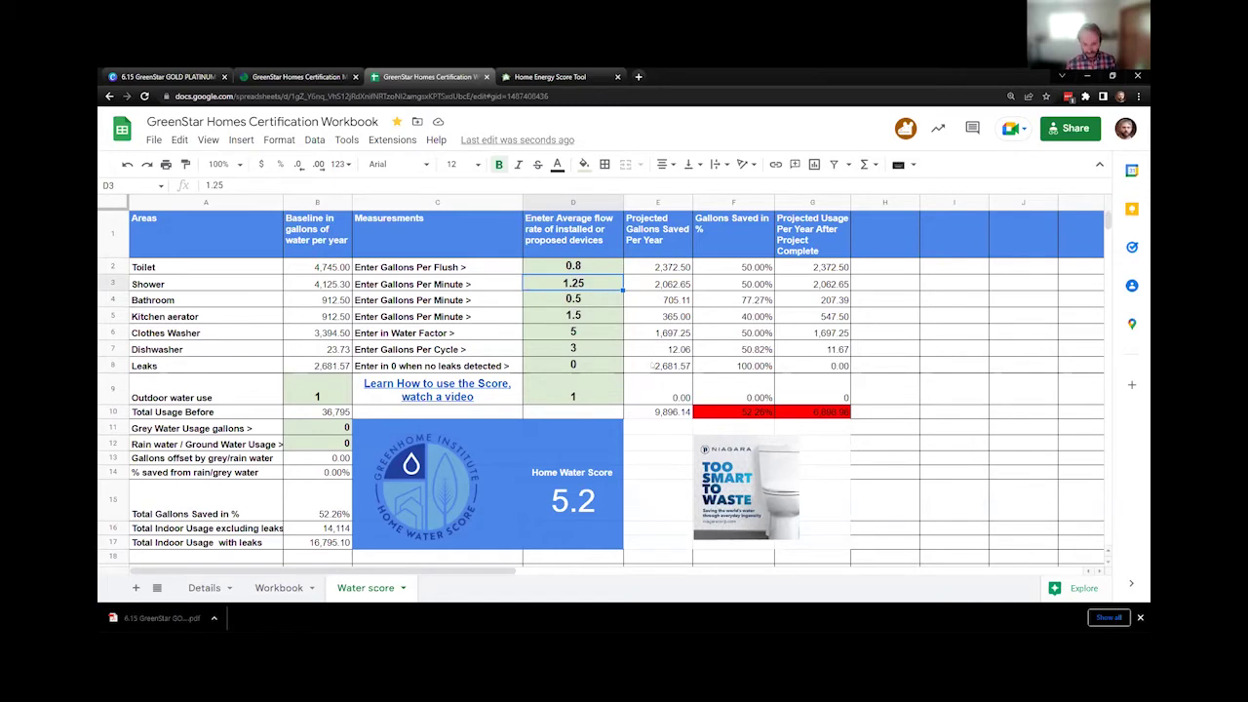
text(2.5)
click(652, 366)
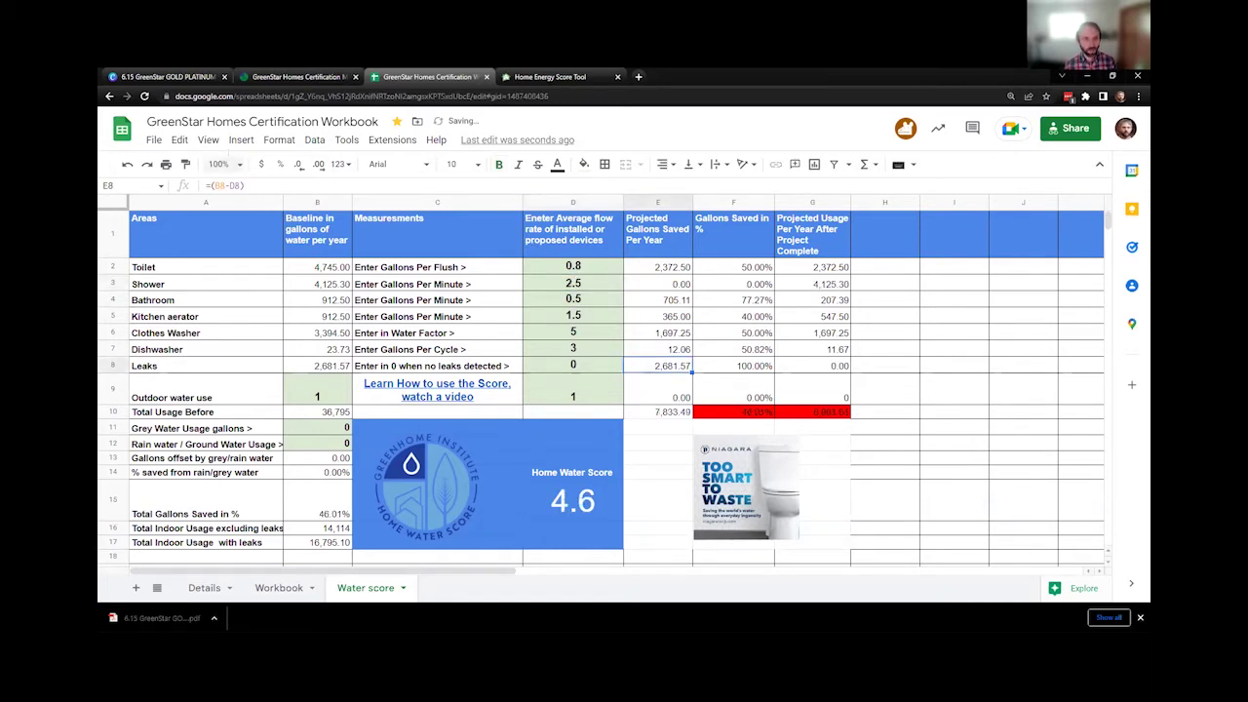
click(128, 165)
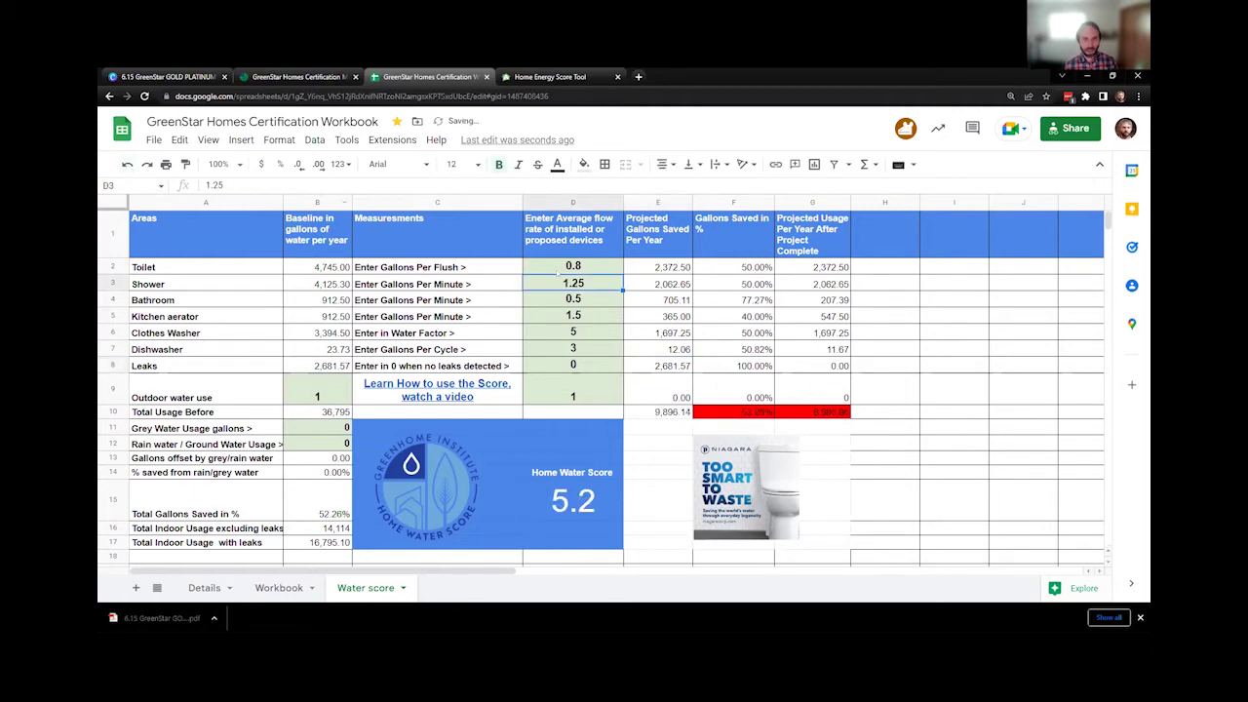
Step: Set the toilet's flow rate to 1.6 gallons per flush
click(573, 266)
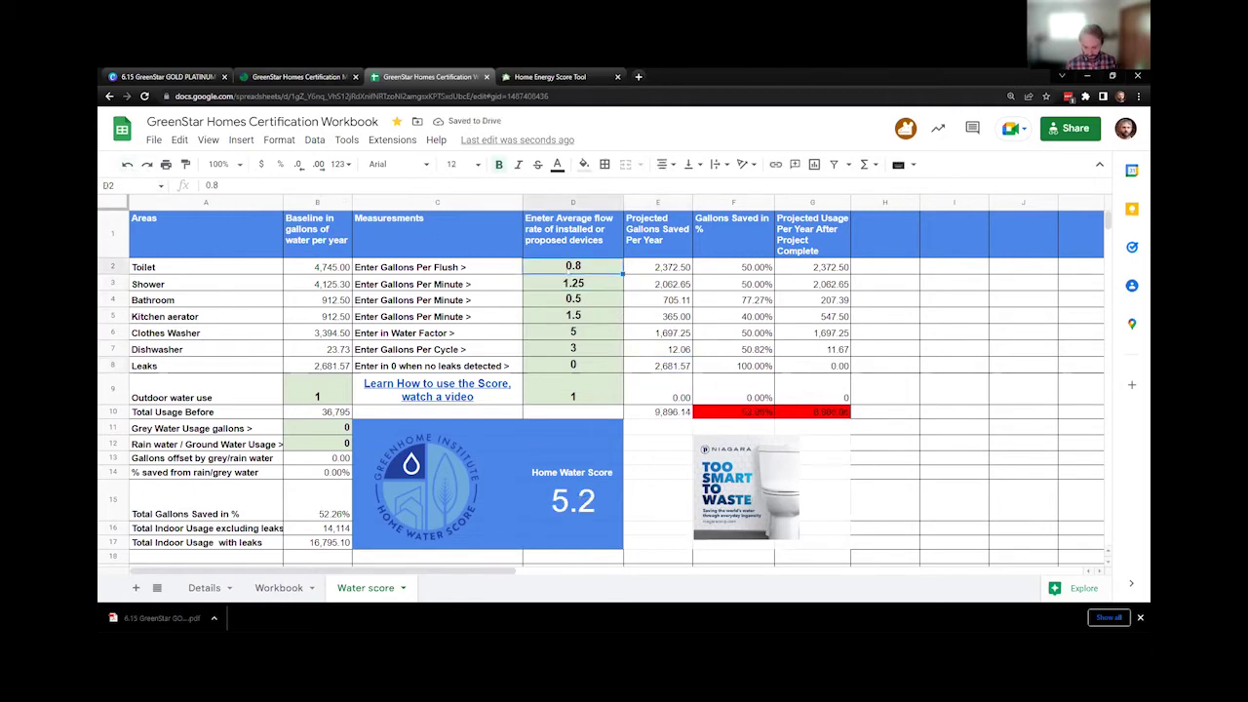
text(1.6)
click(582, 305)
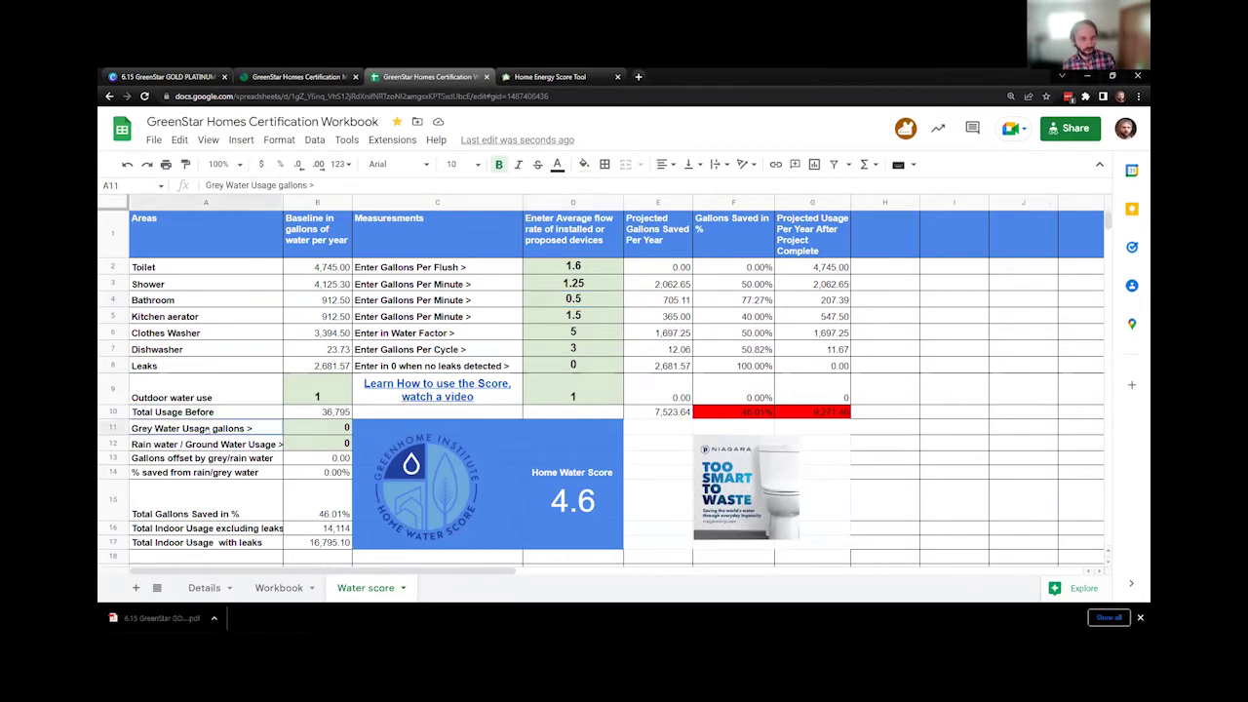
Step: Review the grey water, rain water and outdoor rows, and set the baseline outdoor water use to 30000 gallons per year
click(214, 429)
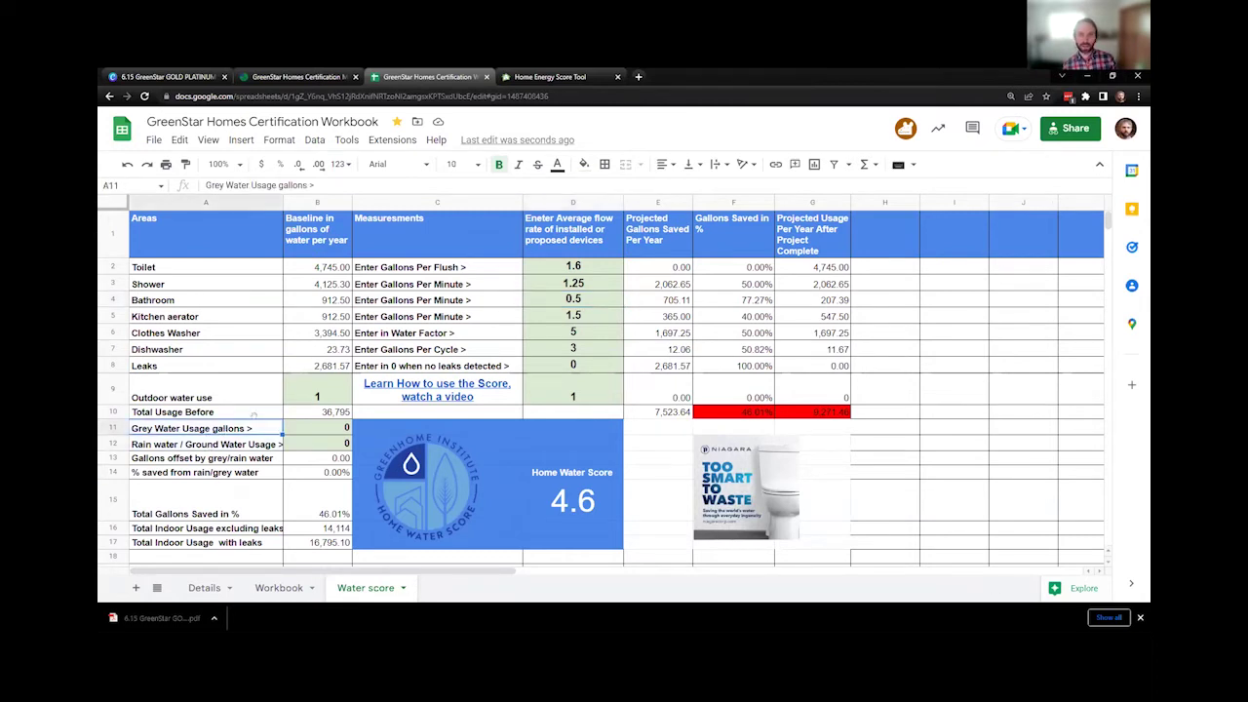
click(251, 445)
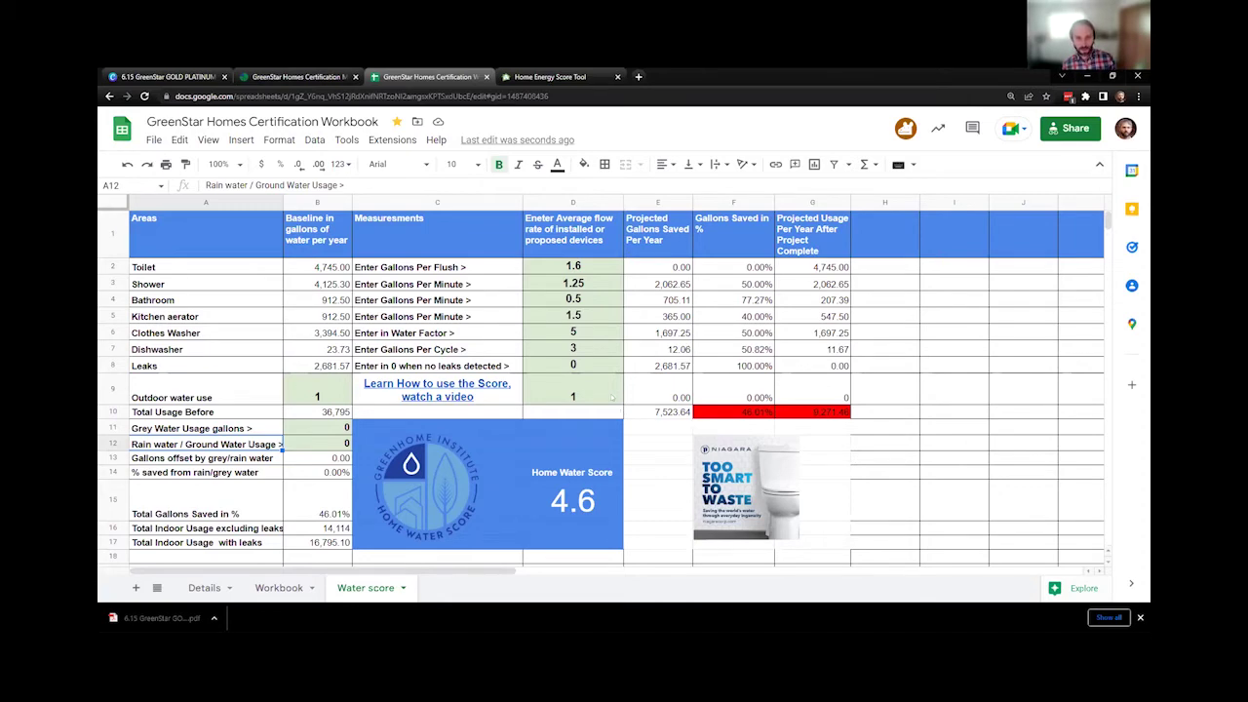
click(612, 396)
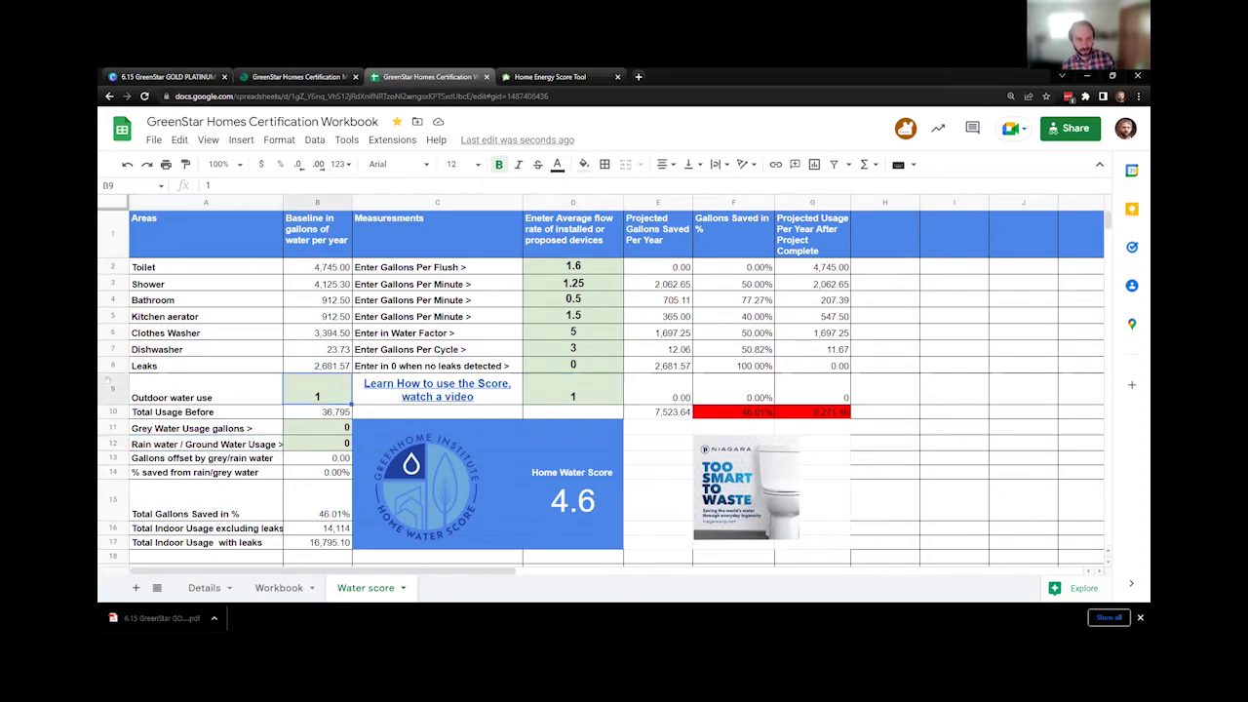
click(112, 385)
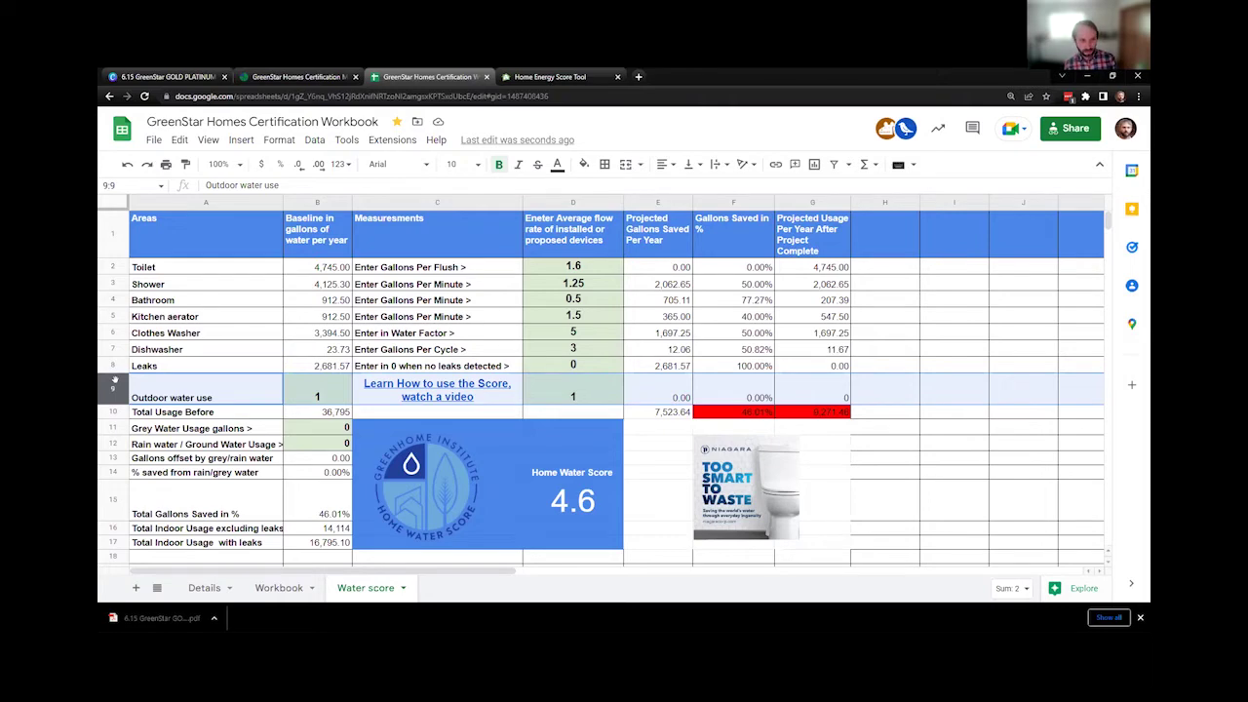
click(312, 396)
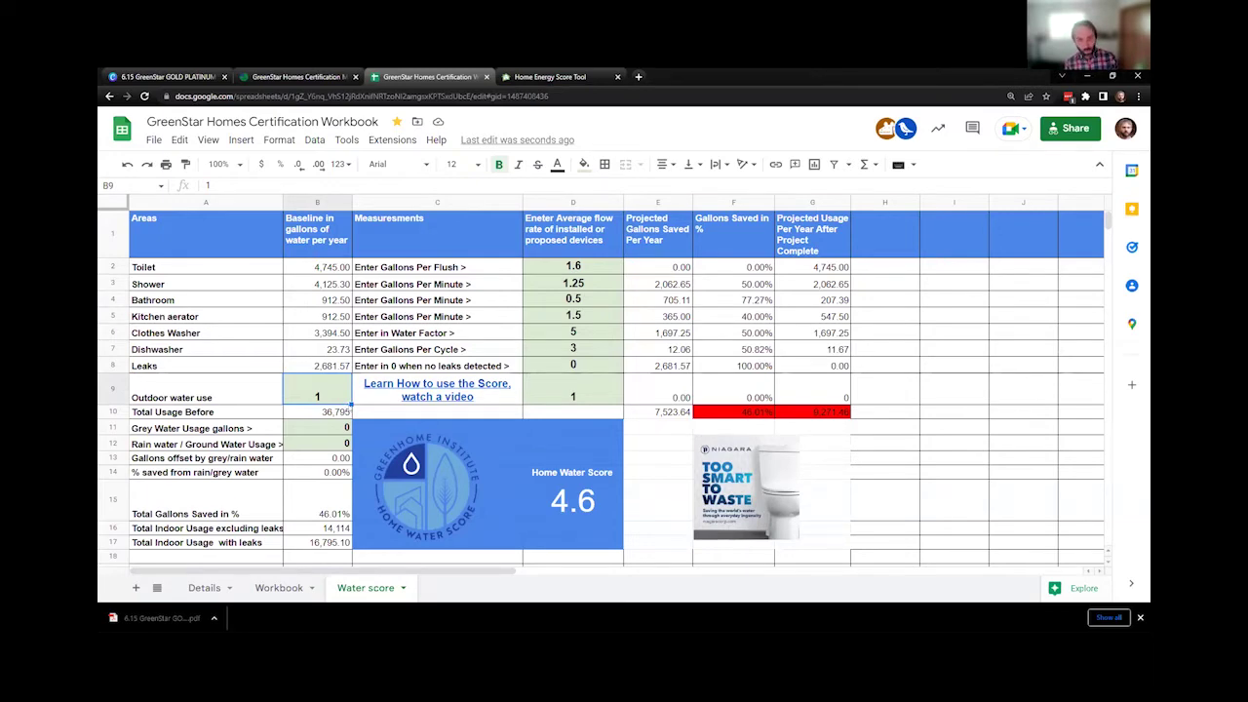
text(30000)
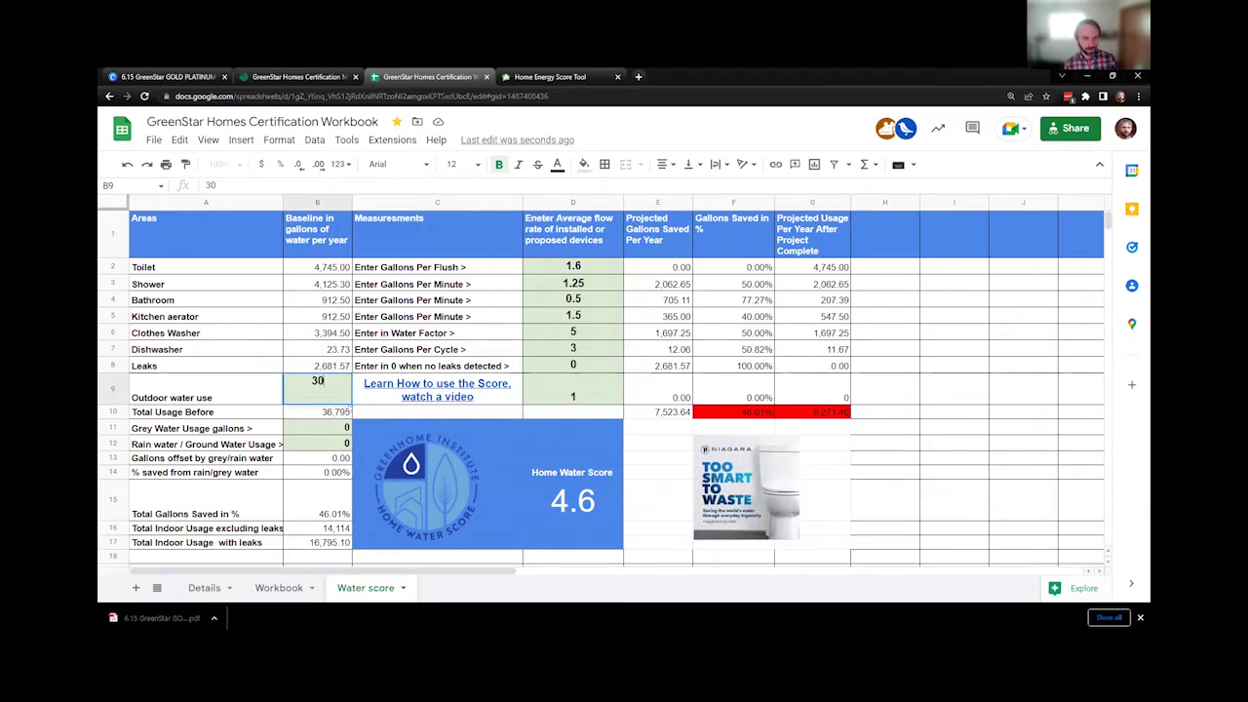
Step: Set the proposed outdoor water use to 5000 gallons
click(603, 402)
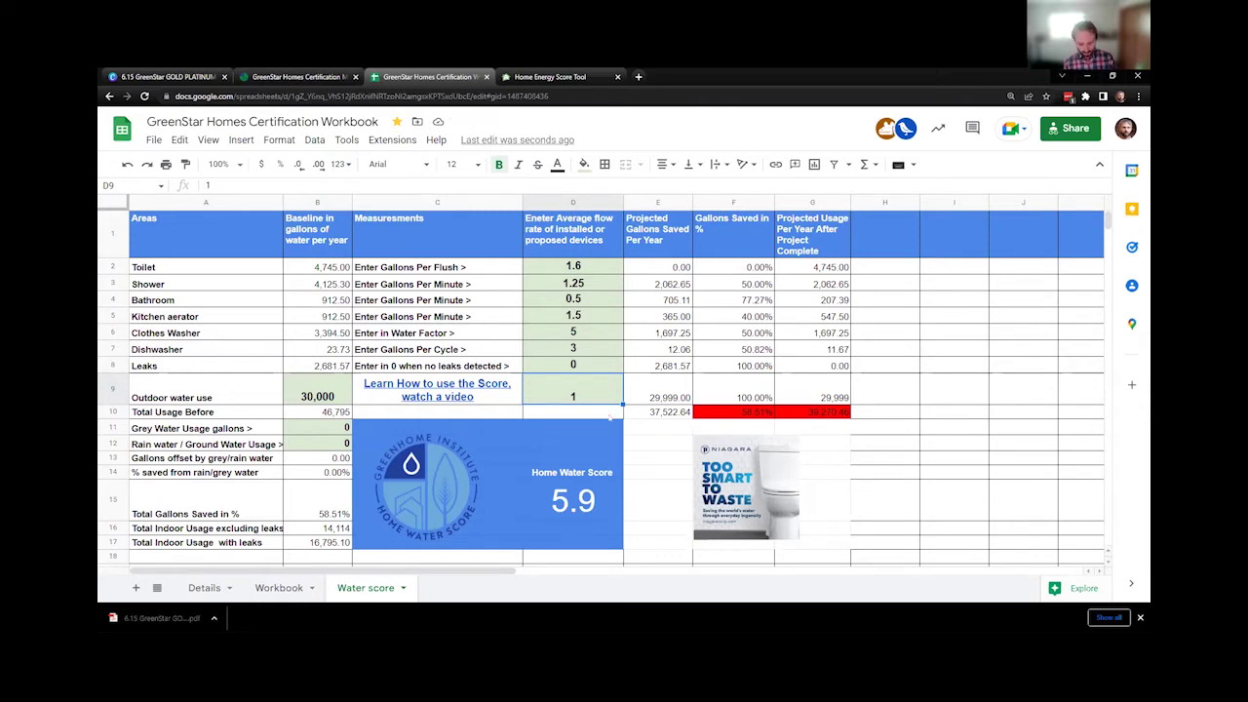
text(5000)
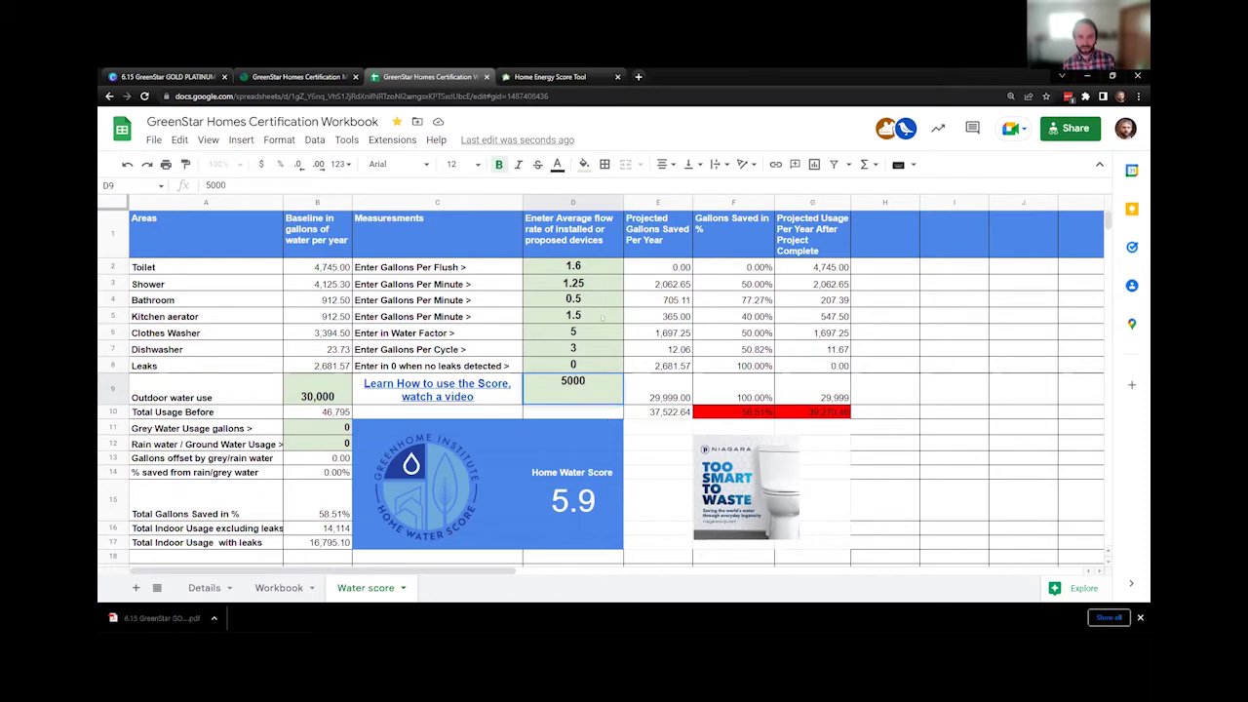
click(602, 317)
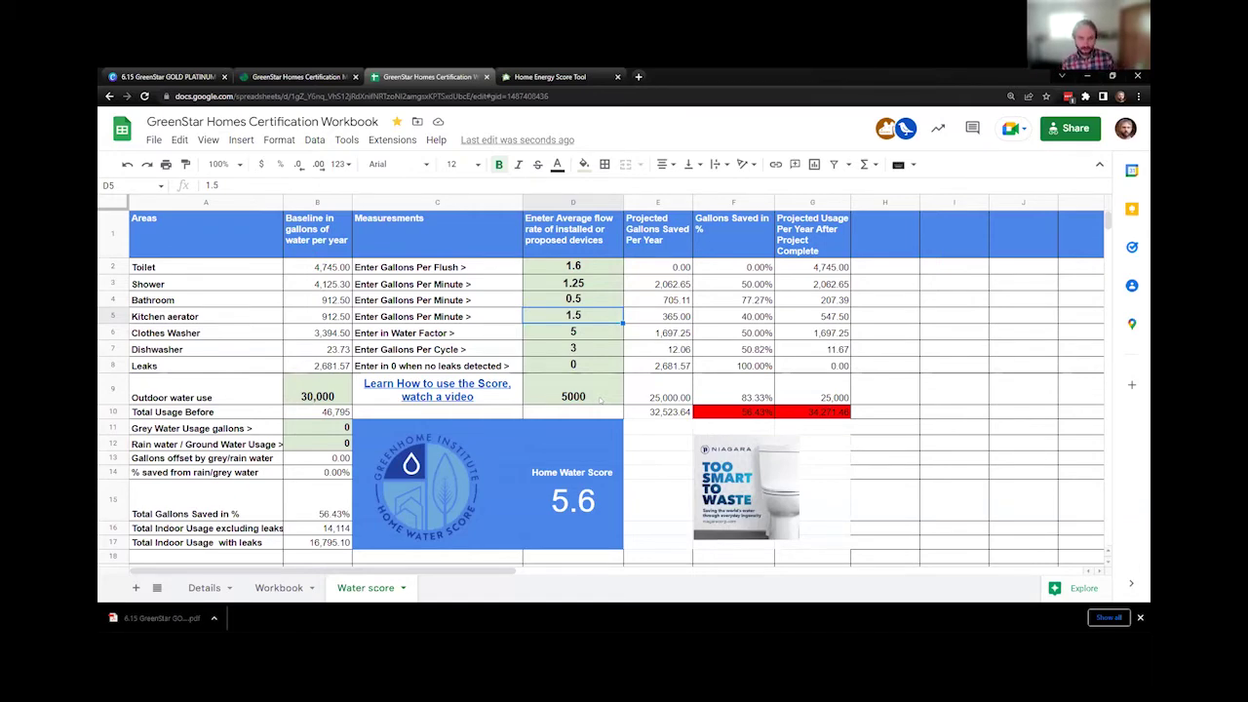
click(591, 383)
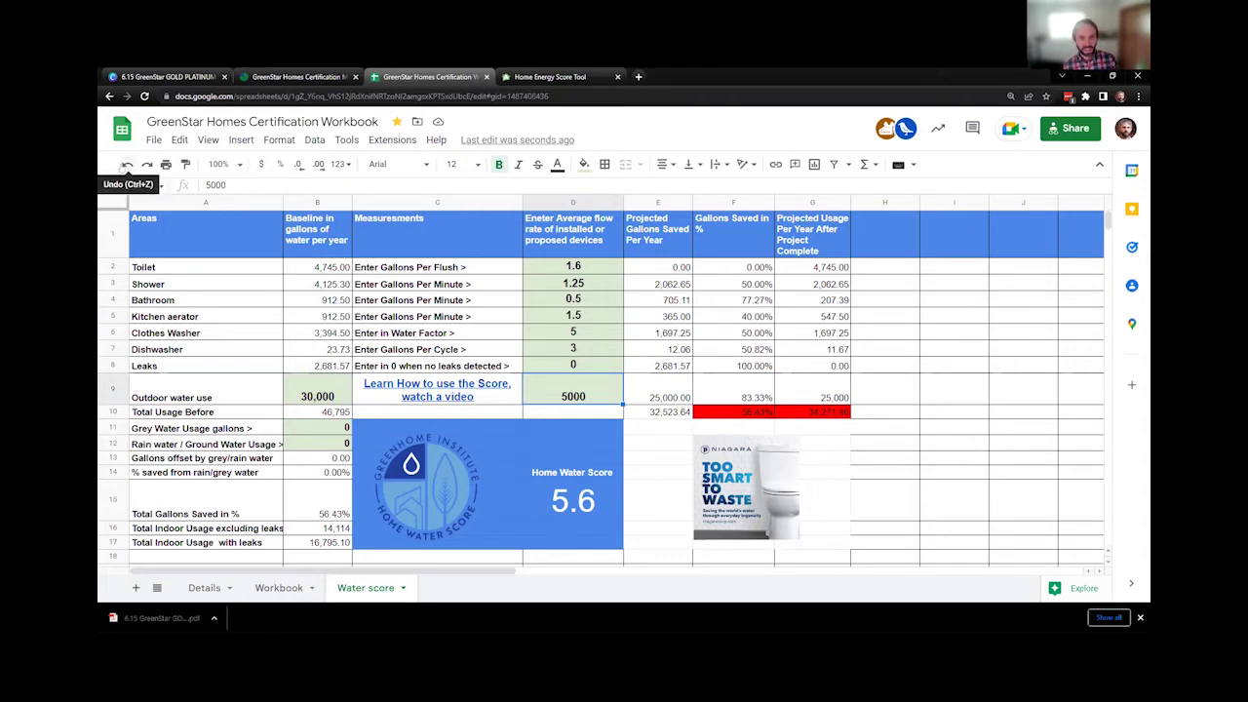
Step: Undo all the trial entries in the water score sheet, back to the original toilet value of 1.6
click(126, 165)
click(126, 165)
click(126, 165)
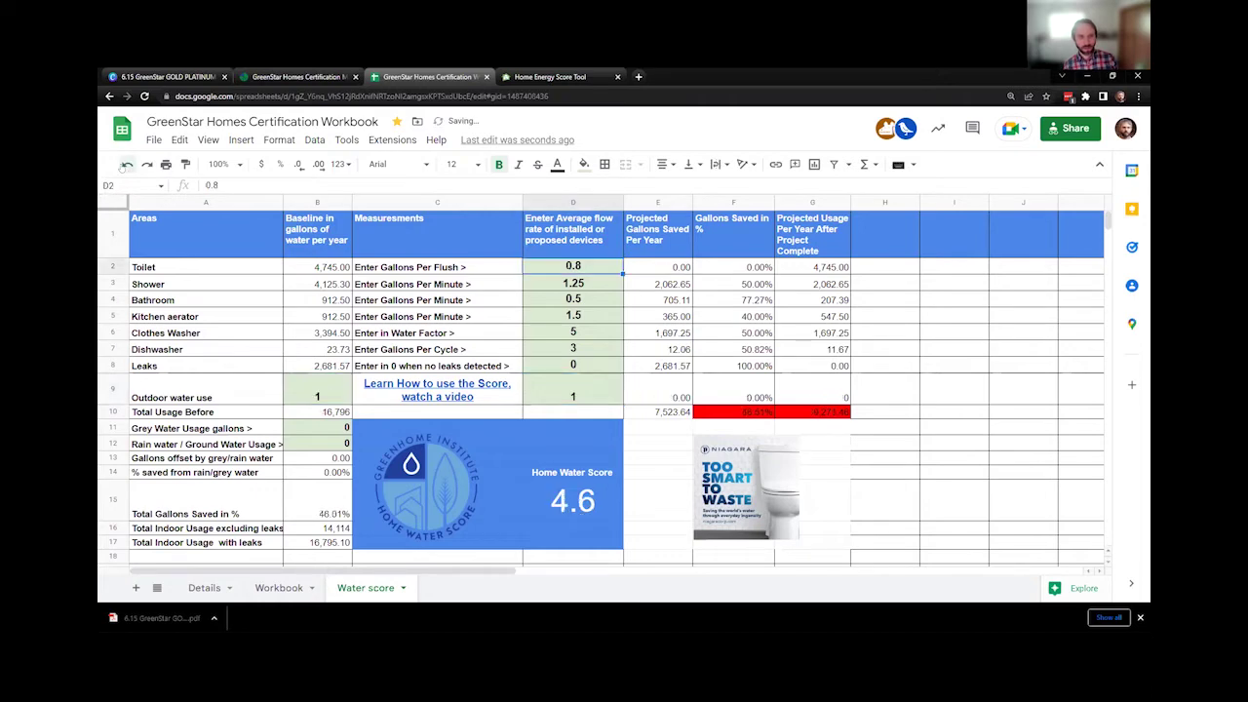
click(125, 166)
click(125, 166)
click(126, 166)
click(126, 166)
click(126, 166)
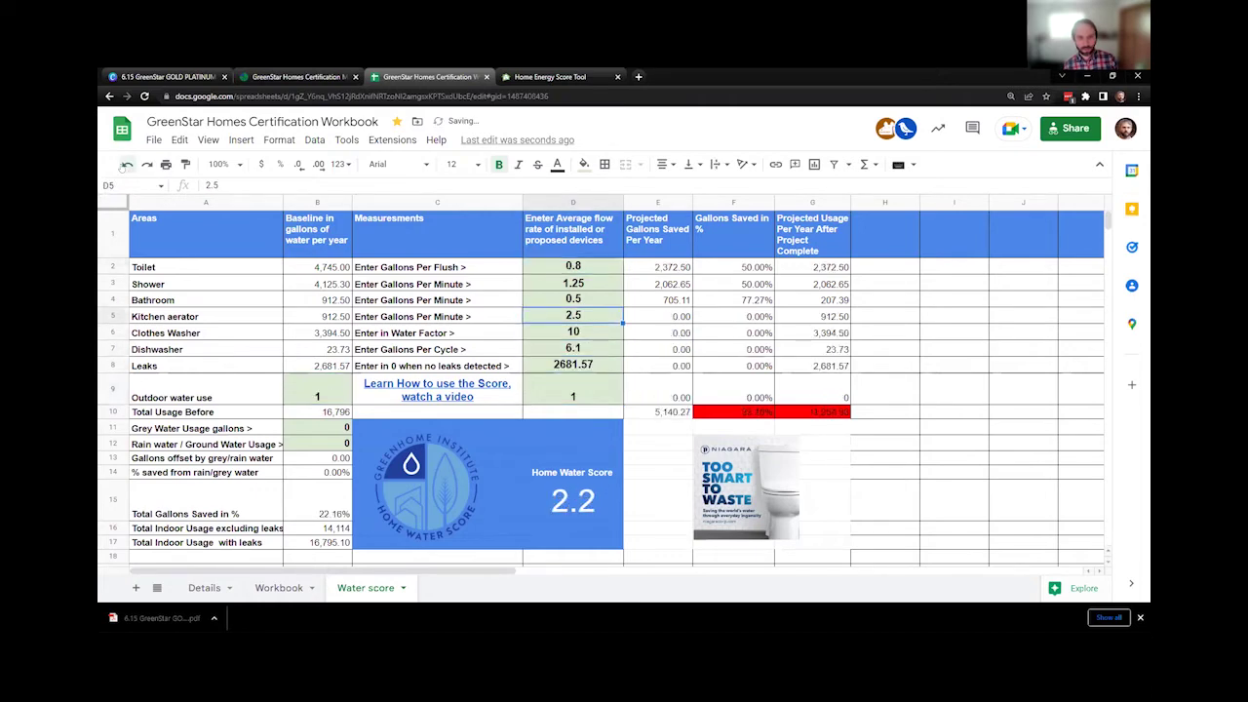
click(126, 165)
click(125, 166)
click(125, 166)
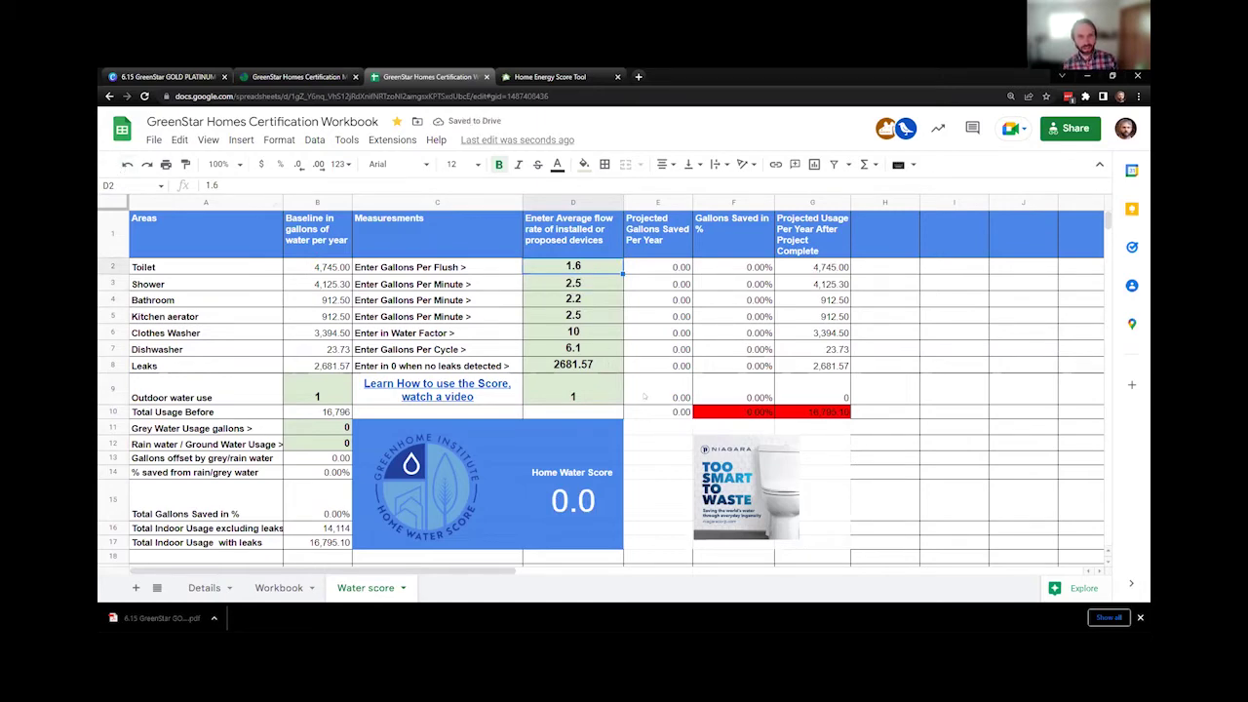
Step: Switch to the 6.15 GreenStar GOLD PLATINUM presentation in Canva
click(232, 76)
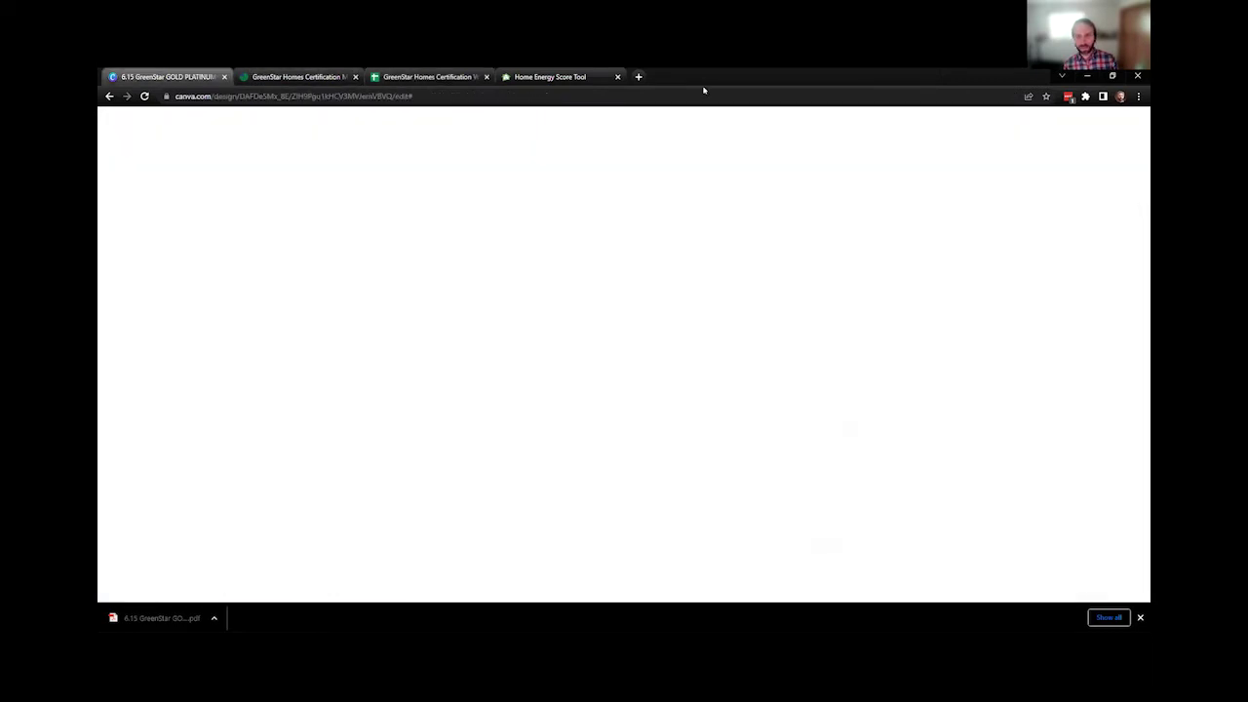